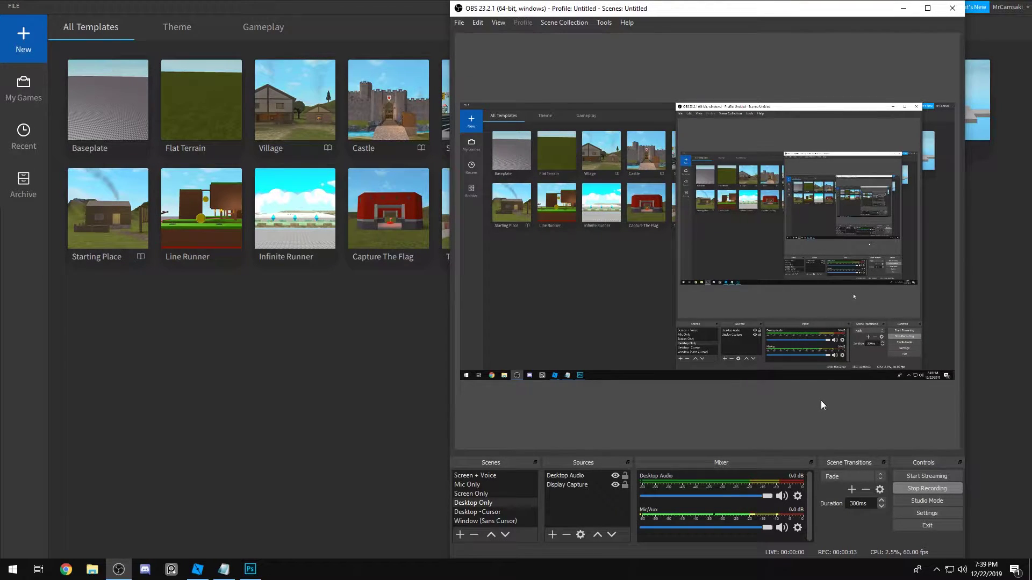
Select the captured display in the preview and nudge the OBS window slightly upward.
{"action": "left_click", "coordinate": [530, 151]}
{"action": "left_click_drag", "start_coordinate": [766, 10], "coordinate": [770, 18]}
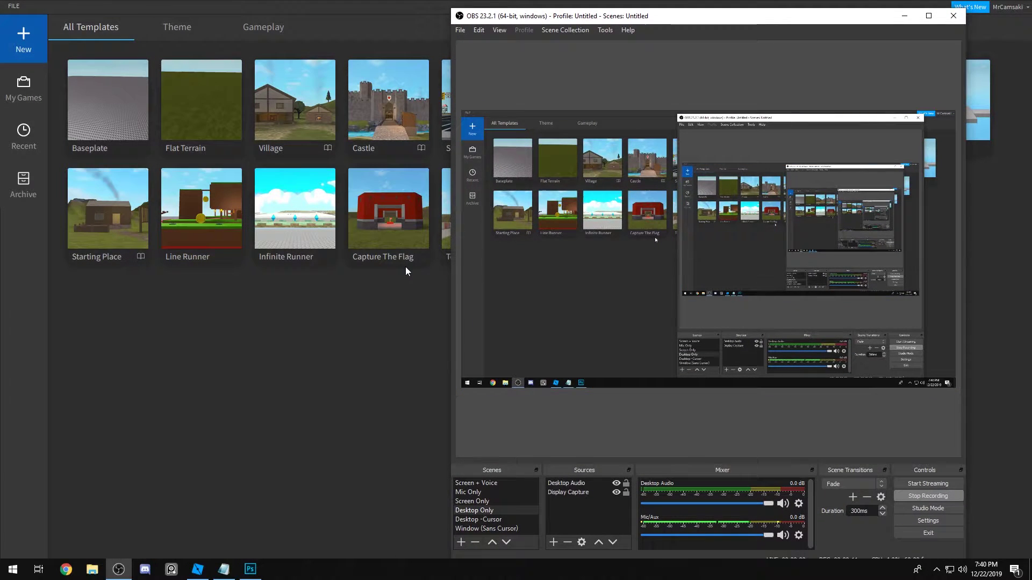
Move the OBS window from Desktop 1 to Desktop 2, check it there, and reopen Task View.
{"action": "key", "text": "super+Tab"}
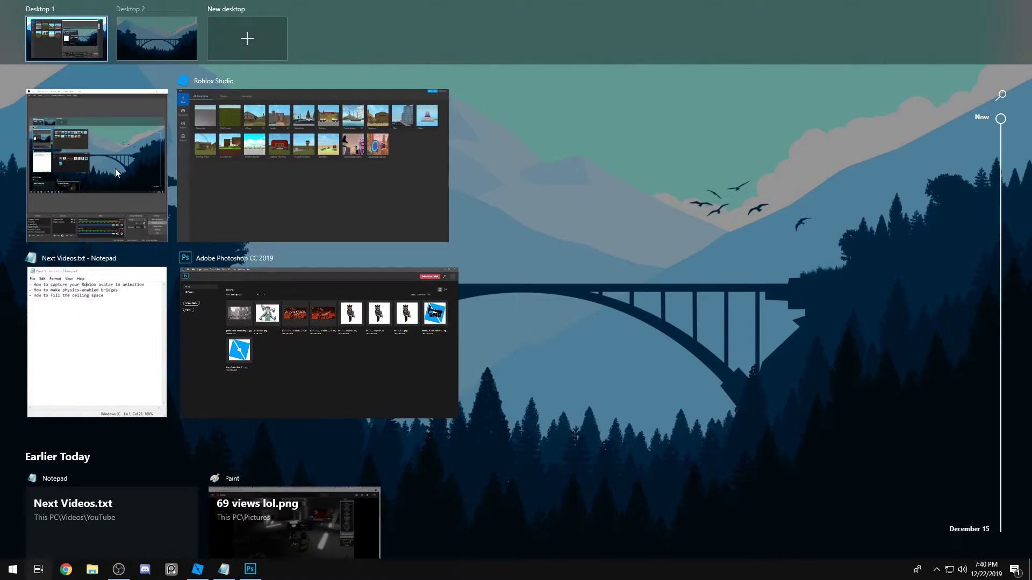
{"action": "mouse_move", "coordinate": [90, 199]}
{"action": "left_mouse_down"}
{"action": "mouse_move", "coordinate": [56, 45]}
{"action": "mouse_move", "coordinate": [110, 42]}
{"action": "left_mouse_up"}
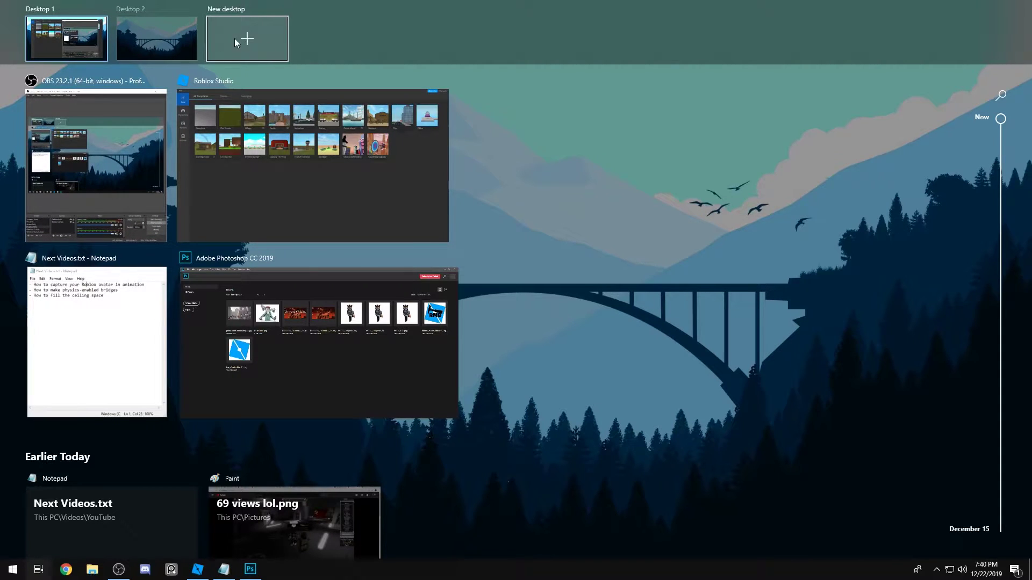
{"action": "left_click_drag", "start_coordinate": [95, 160], "coordinate": [154, 33]}
{"action": "left_click", "coordinate": [139, 43]}
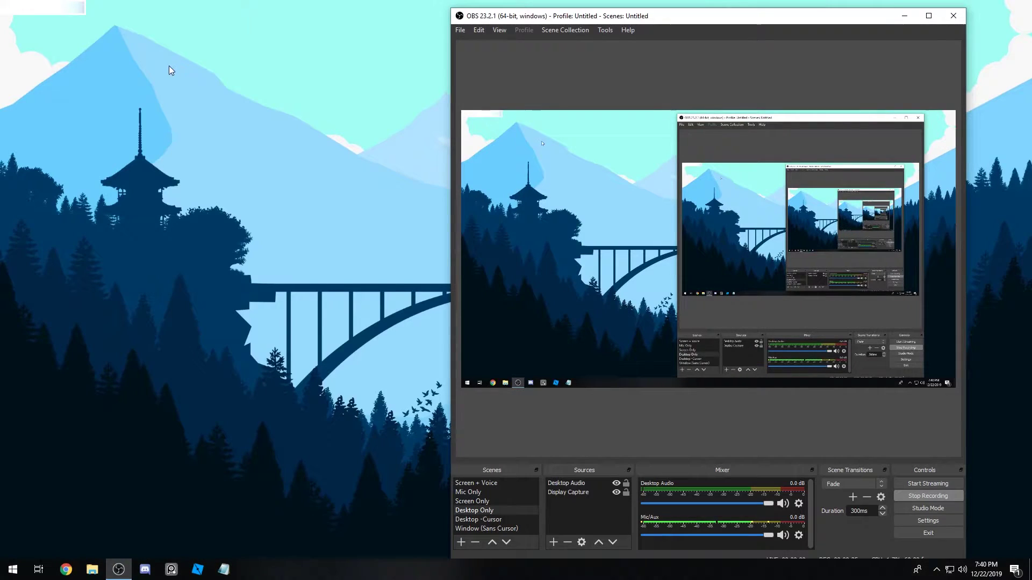
{"action": "key", "text": "super+Tab"}
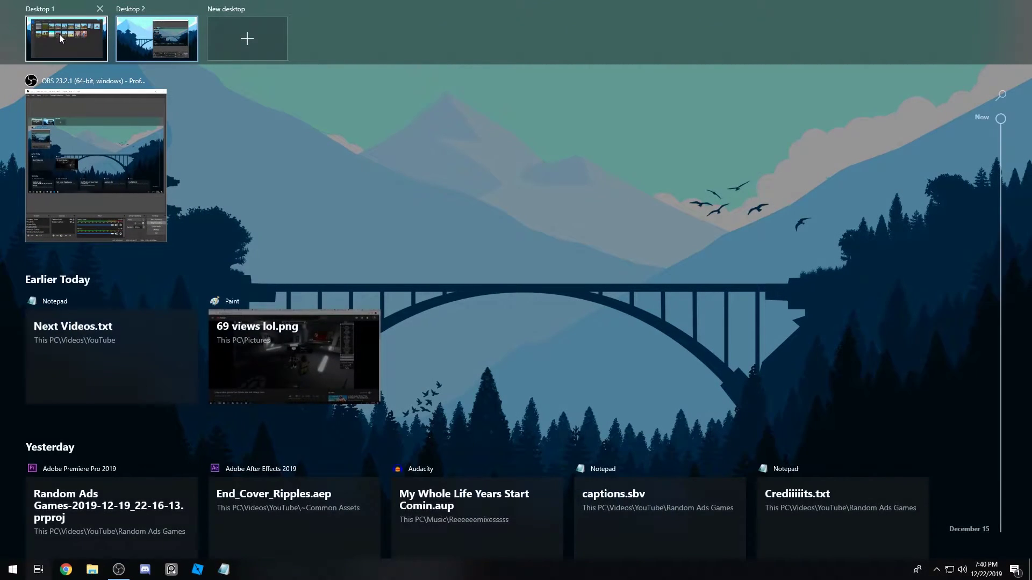
Return to Desktop 1, confirm OBS is absent from Alt+Tab, and open the Start menu.
{"action": "left_click", "coordinate": [64, 39]}
{"action": "key", "text": "alt+Tab"}
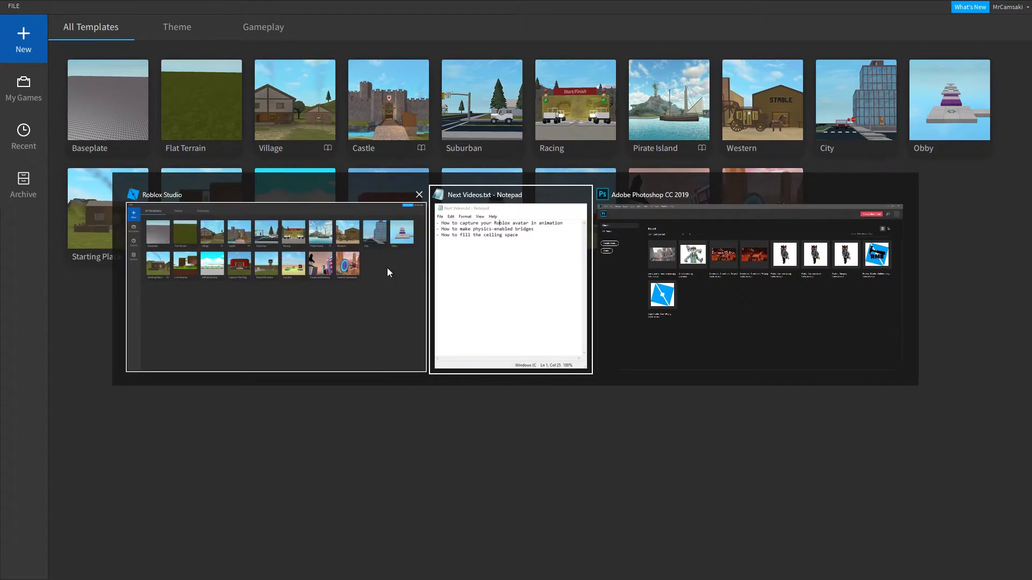
{"action": "key", "text": "Tab"}
{"action": "key", "text": "Tab"}
{"action": "key", "text": "Tab"}
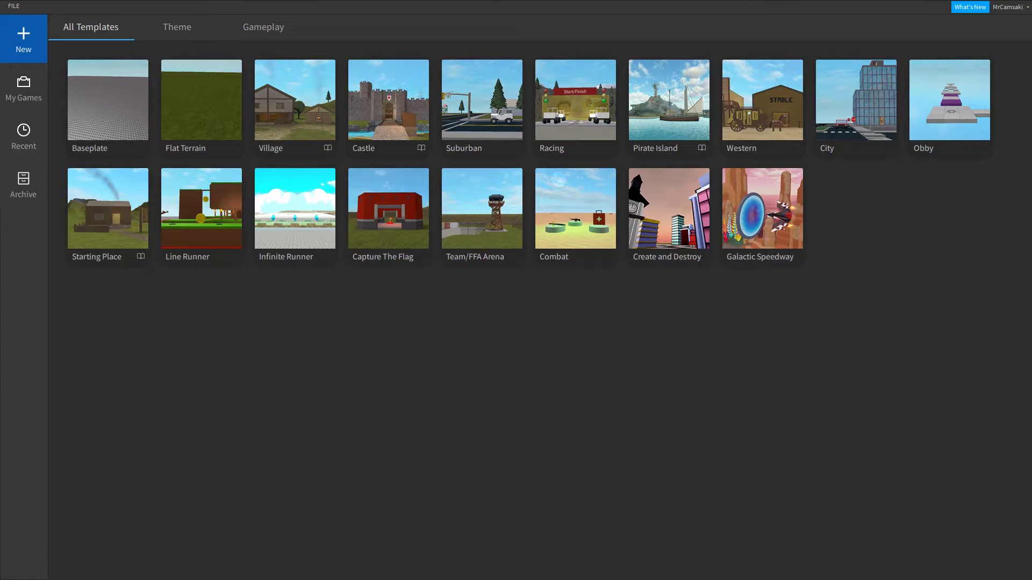
{"action": "key", "text": "super"}
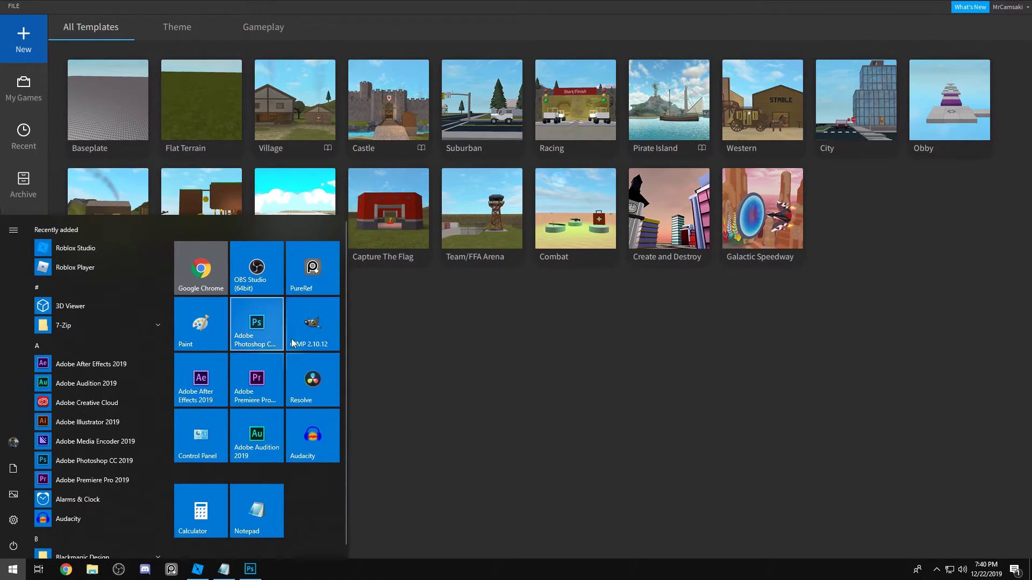
Dismiss the Start menu, check OBS is still on Desktop 2, and return to Desktop 1.
{"action": "left_click", "coordinate": [484, 363]}
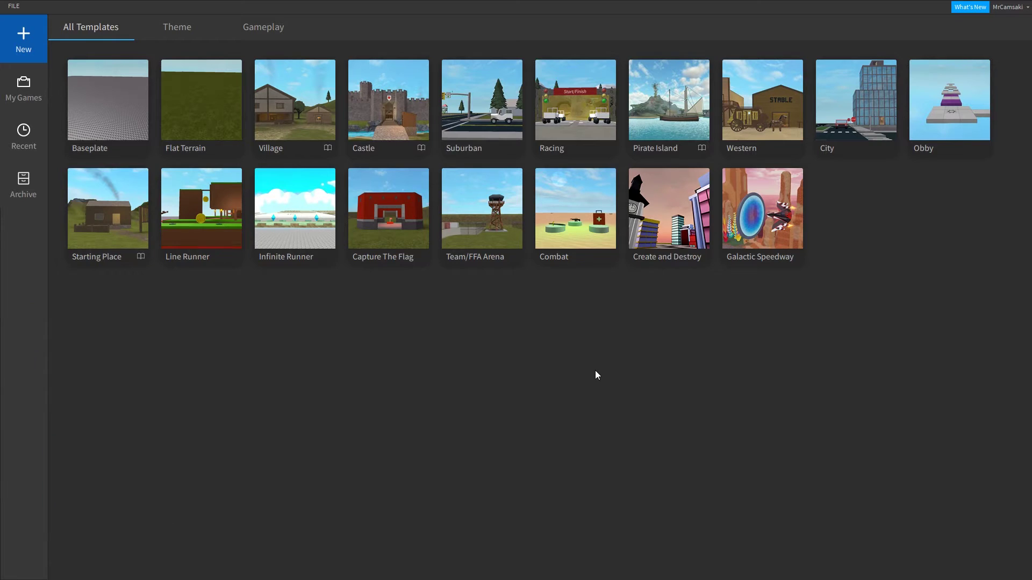
{"action": "key", "text": "super+Tab"}
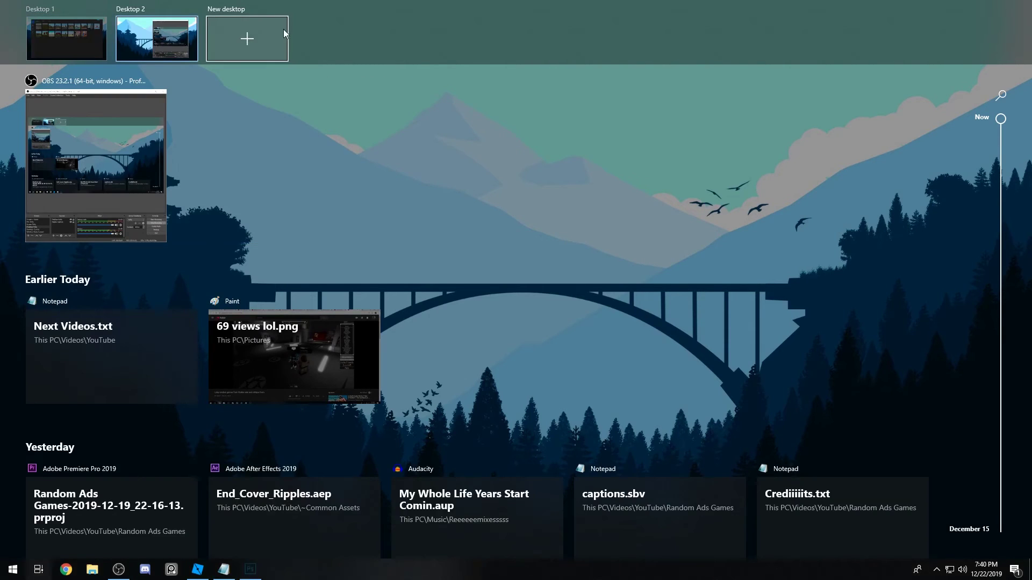
{"action": "mouse_move", "coordinate": [157, 39]}
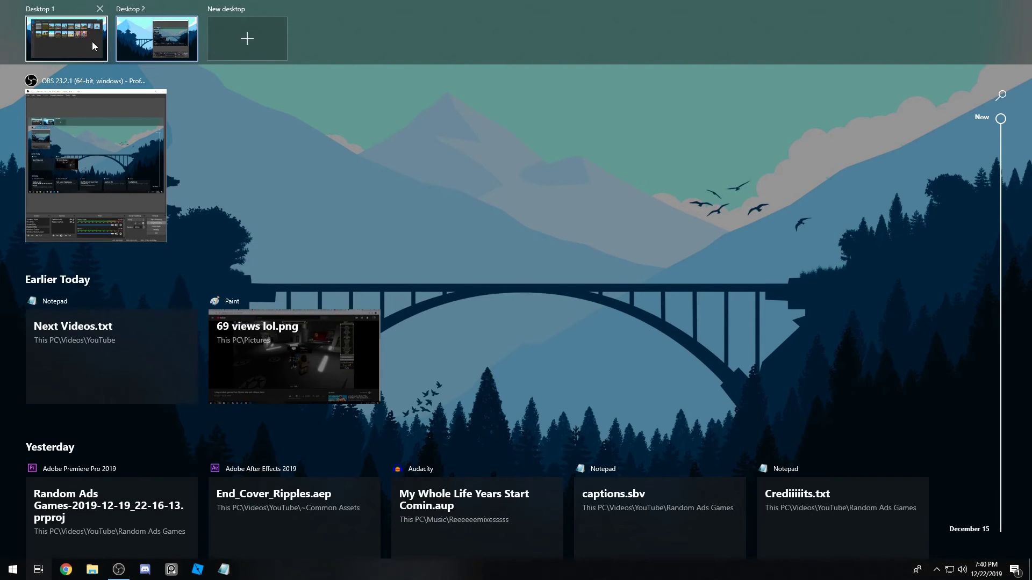
{"action": "left_click", "coordinate": [74, 39]}
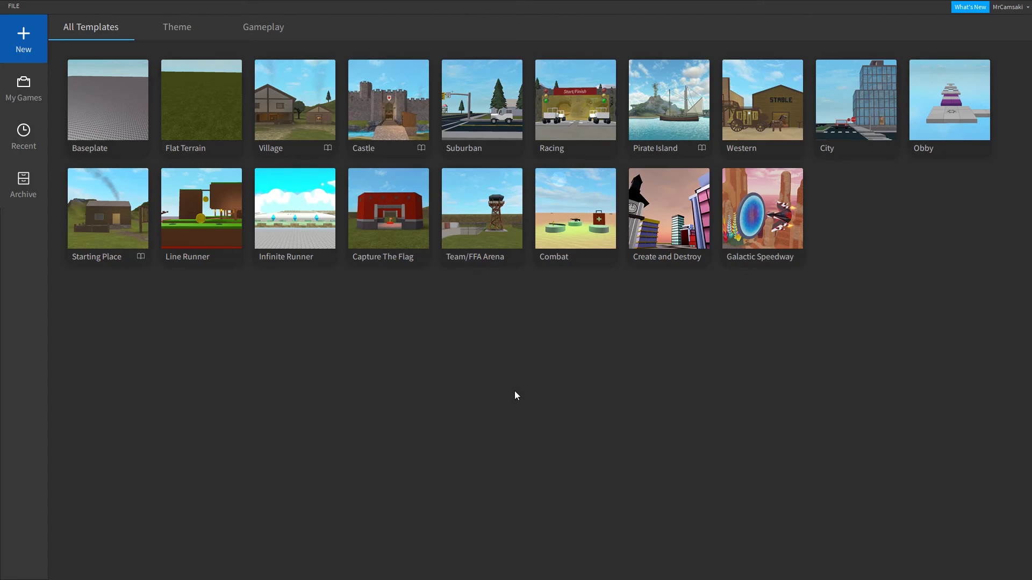